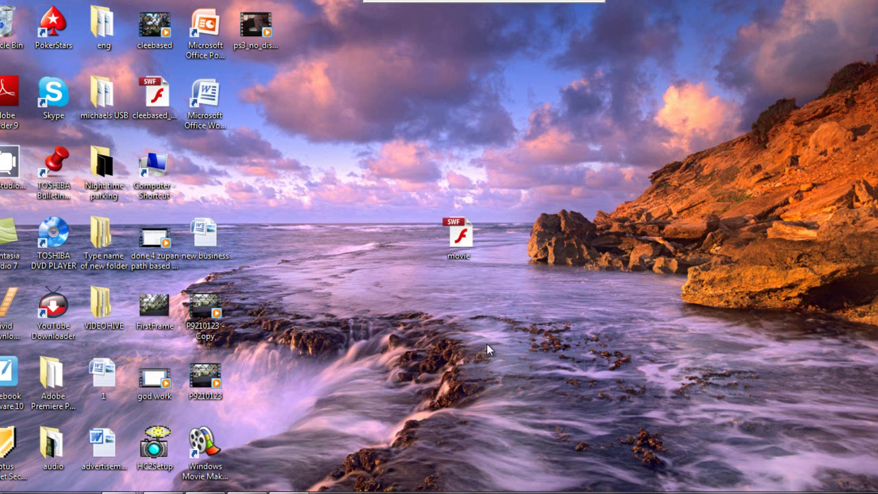
- After previewing the finished movie, brush a first brown trunk outline: left side, base, right side
double_click(460, 237)
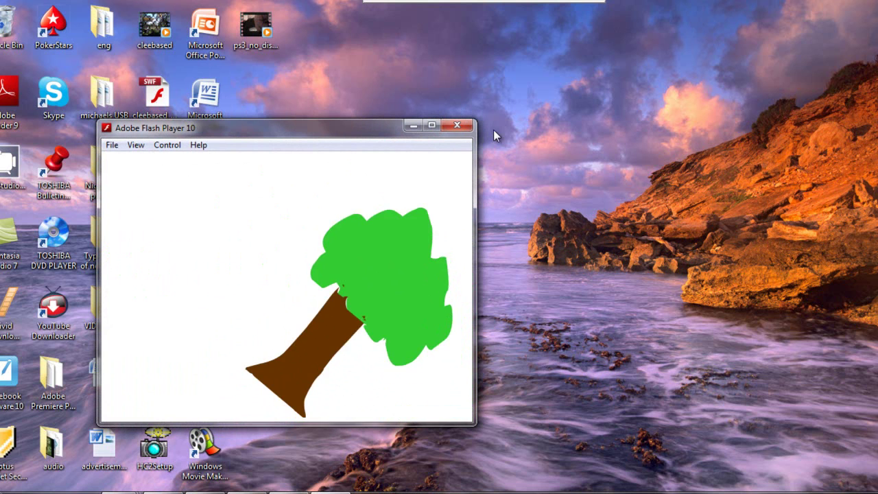
click(448, 132)
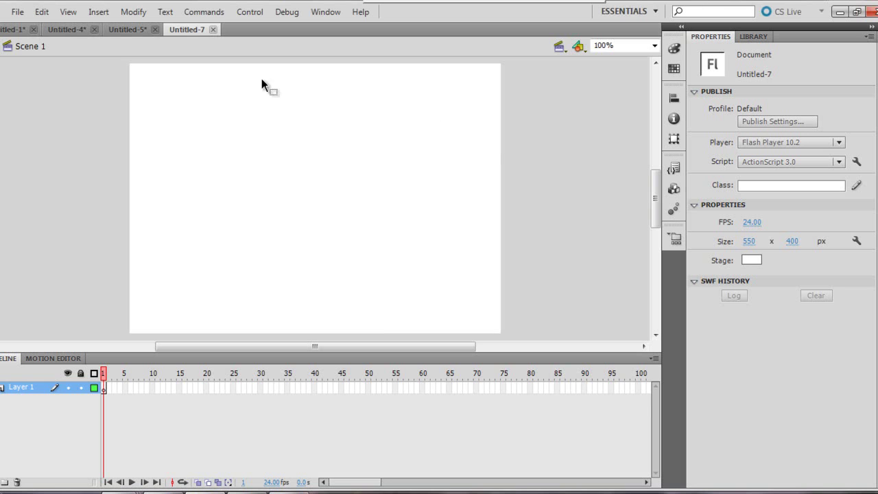
click(869, 220)
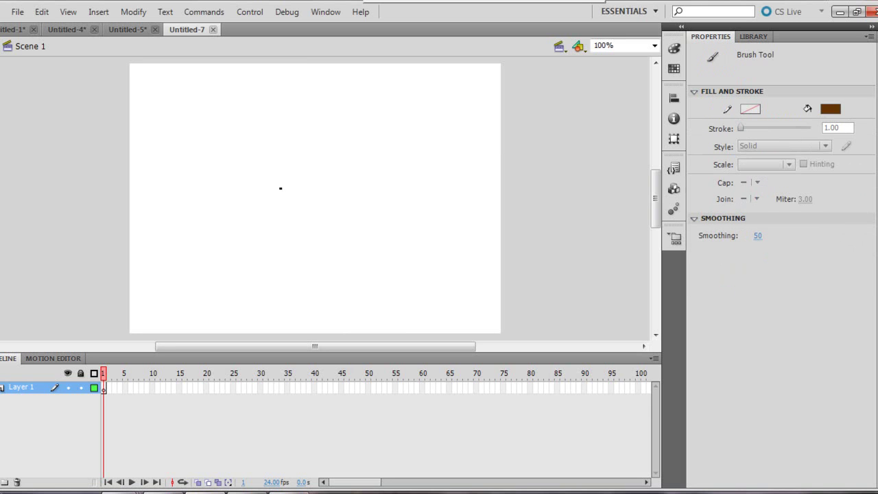
drag(280, 206, 284, 282)
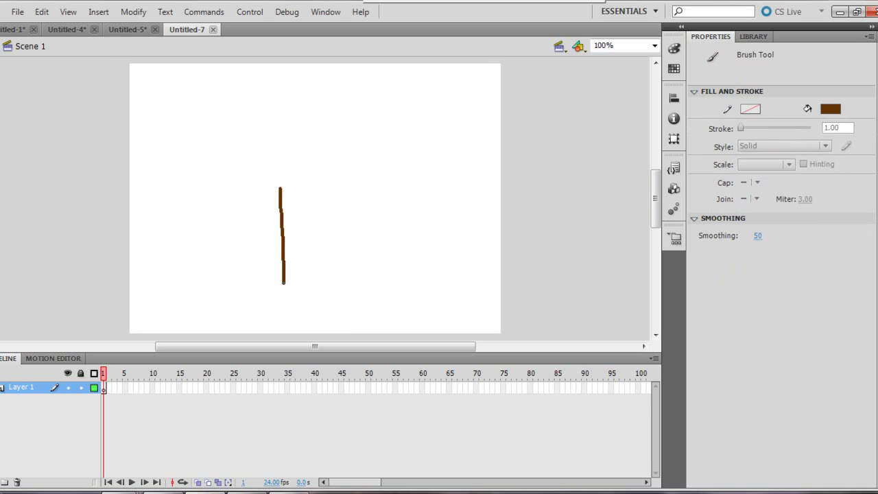
drag(279, 306, 309, 306)
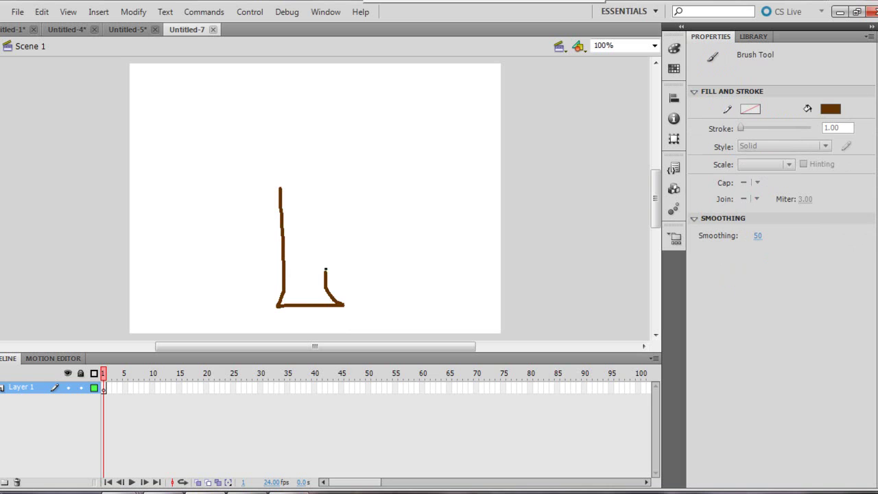
drag(326, 270, 319, 164)
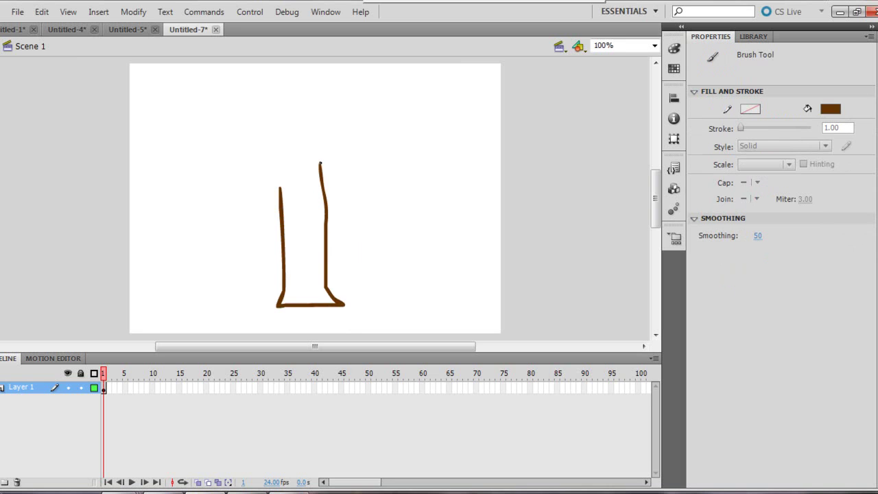
- Undo the first trunk attempt and redraw its left side, base and right side
key(ctrl+z)
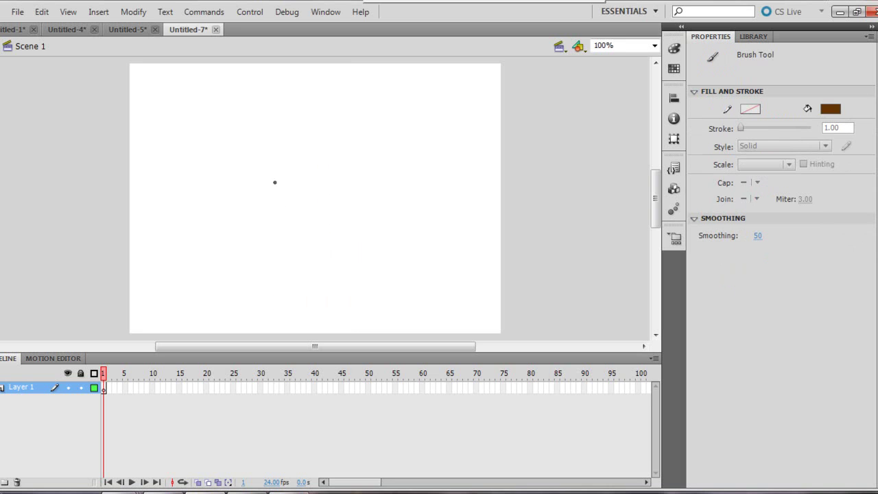
mouse_move(276, 203)
mouse_down()
mouse_move(269, 313)
mouse_move(288, 311)
mouse_up()
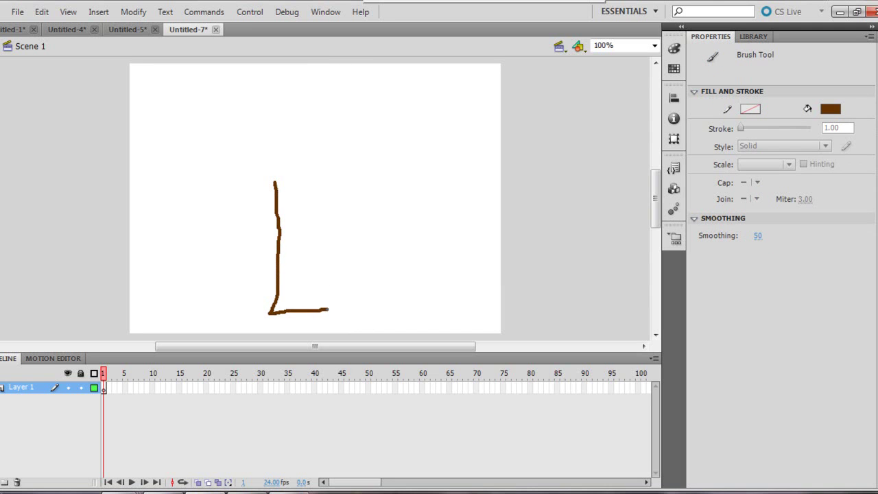
drag(320, 270, 317, 184)
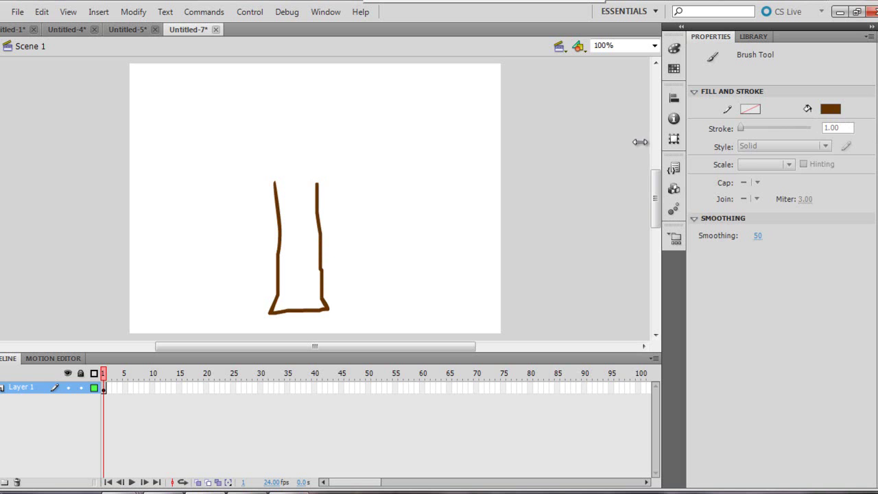
- Switch the brush to olive green and draw the cloud-shaped crown outline, redoing its right side
click(831, 109)
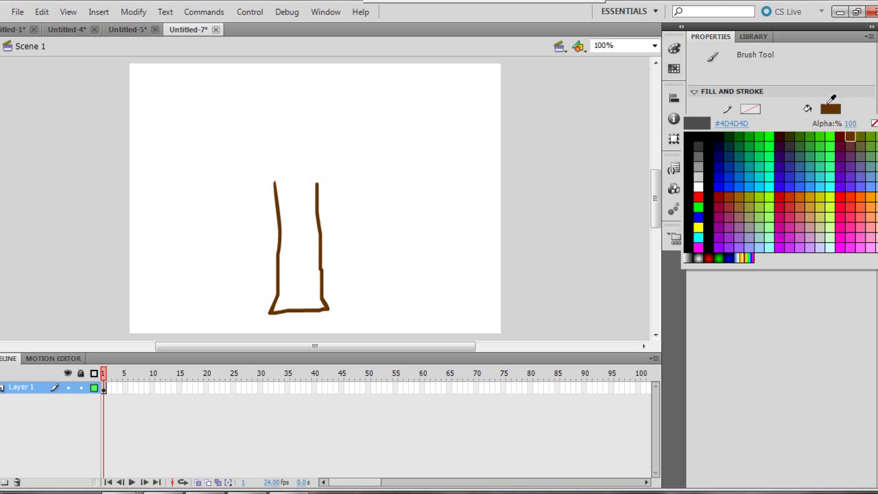
click(851, 137)
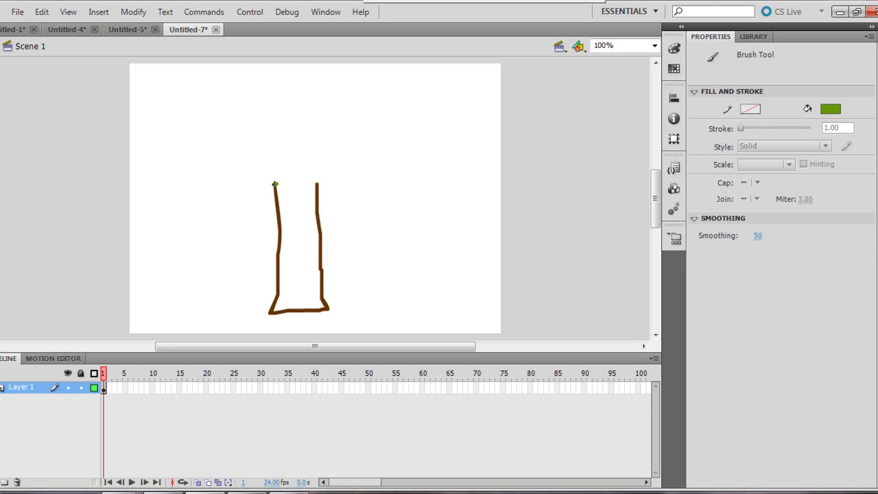
mouse_move(275, 184)
mouse_down()
mouse_move(230, 127)
mouse_move(249, 108)
mouse_move(251, 77)
mouse_move(284, 82)
mouse_move(312, 69)
mouse_move(320, 87)
mouse_move(346, 95)
mouse_move(336, 115)
mouse_move(375, 123)
mouse_move(358, 152)
mouse_up()
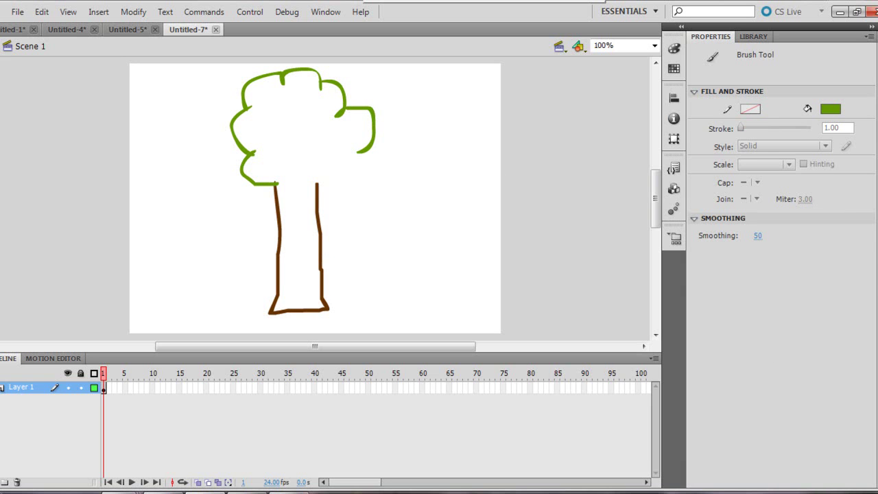
mouse_move(357, 130)
mouse_down()
mouse_move(373, 147)
mouse_move(363, 160)
mouse_move(367, 107)
mouse_up()
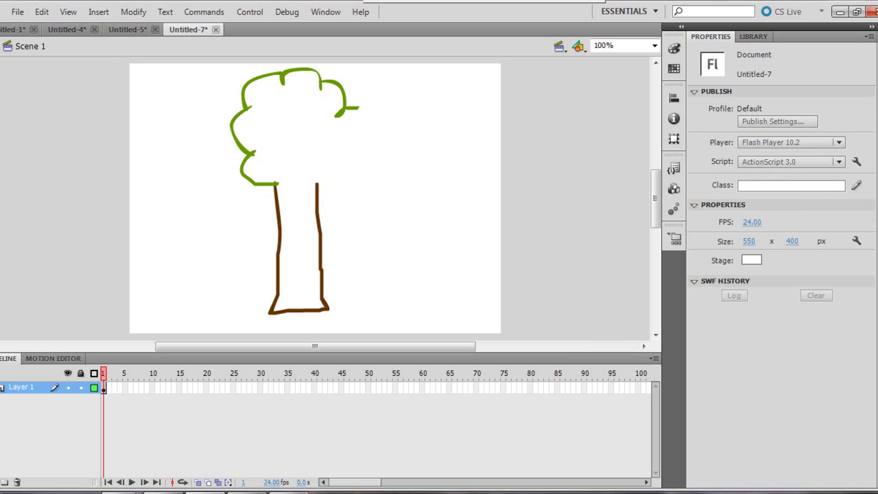
key(b)
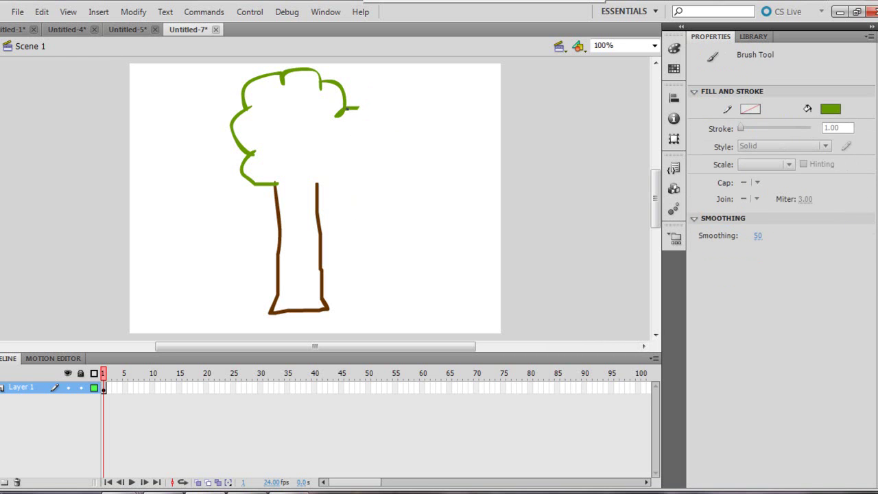
mouse_move(364, 110)
mouse_down()
mouse_move(345, 132)
mouse_move(331, 185)
mouse_move(263, 183)
mouse_move(304, 198)
mouse_up()
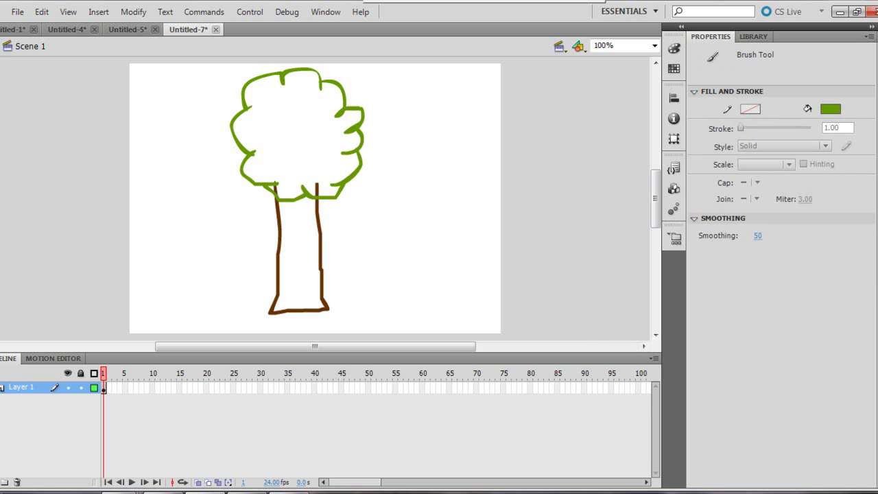
- Fill the tree crown solid olive green, including the trunk lines inside it
key(k)
click(281, 165)
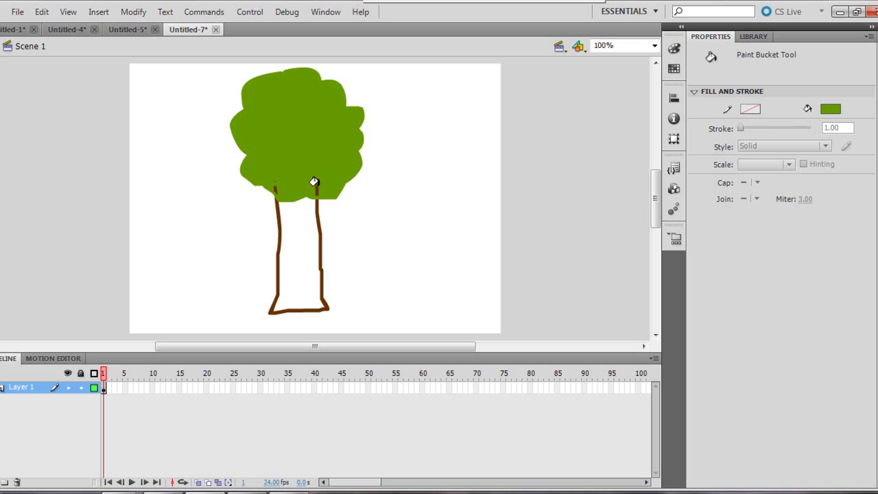
click(316, 187)
click(273, 188)
- Fill the trunk interior brown and select the whole tree drawing
click(831, 109)
click(856, 132)
click(308, 231)
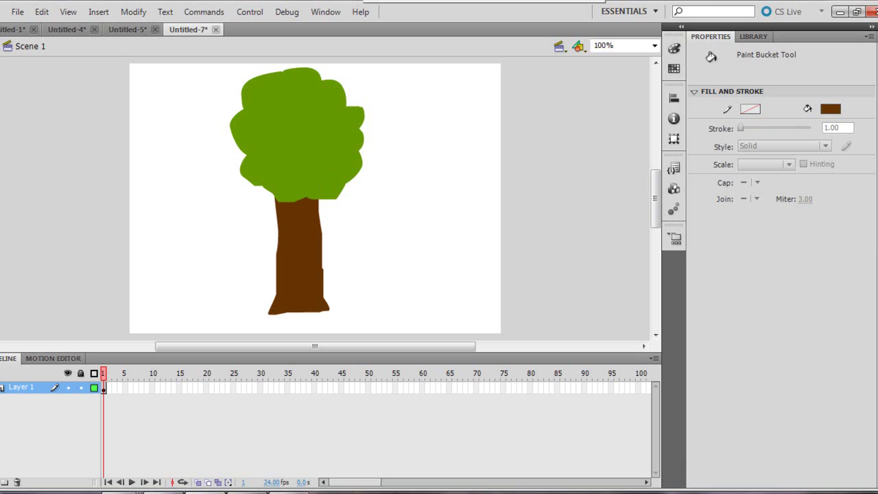
key(v)
mouse_move(199, 62)
mouse_down()
mouse_move(376, 334)
mouse_move(382, 326)
mouse_up()
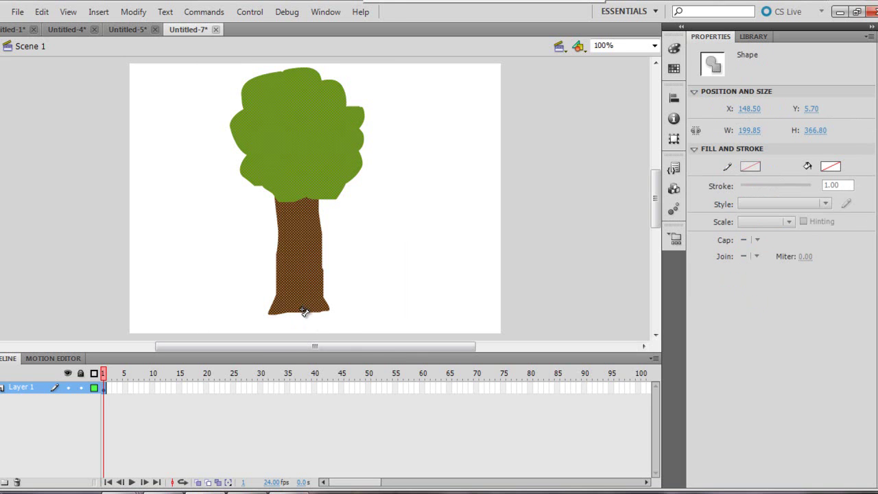
- Add IK bones from the trunk base into the canopy and bend the crown left
drag(302, 312, 298, 80)
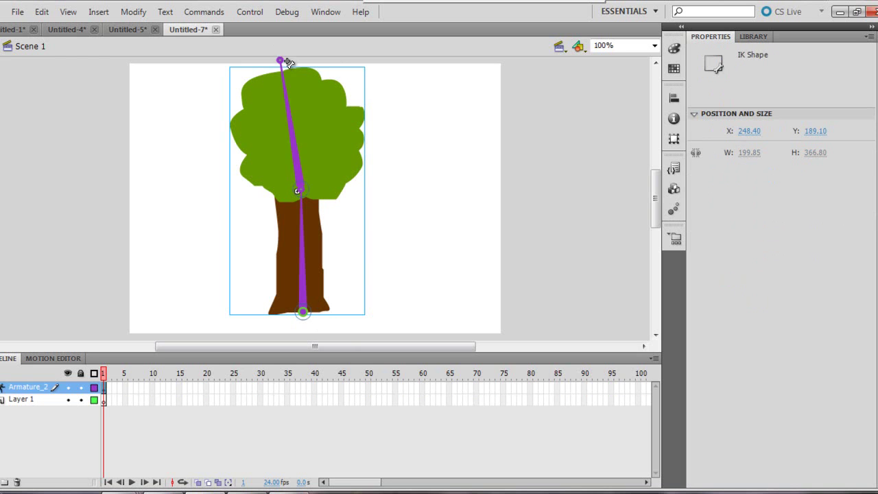
click(406, 122)
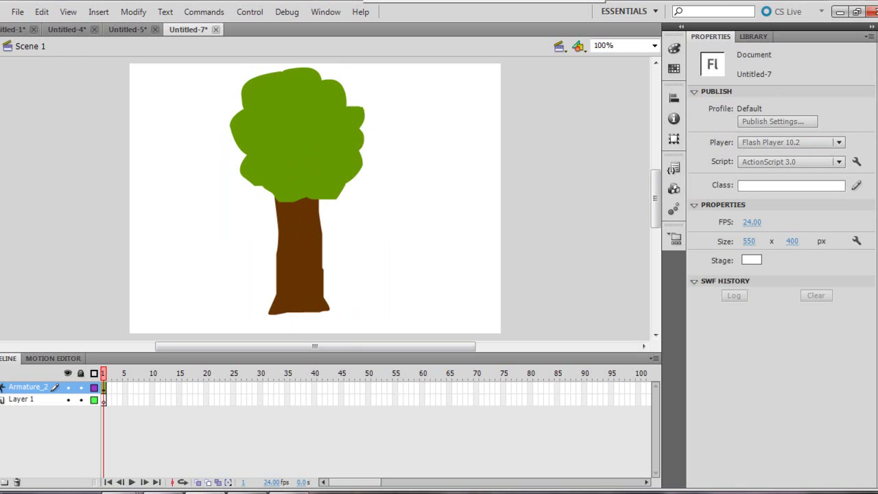
click(273, 130)
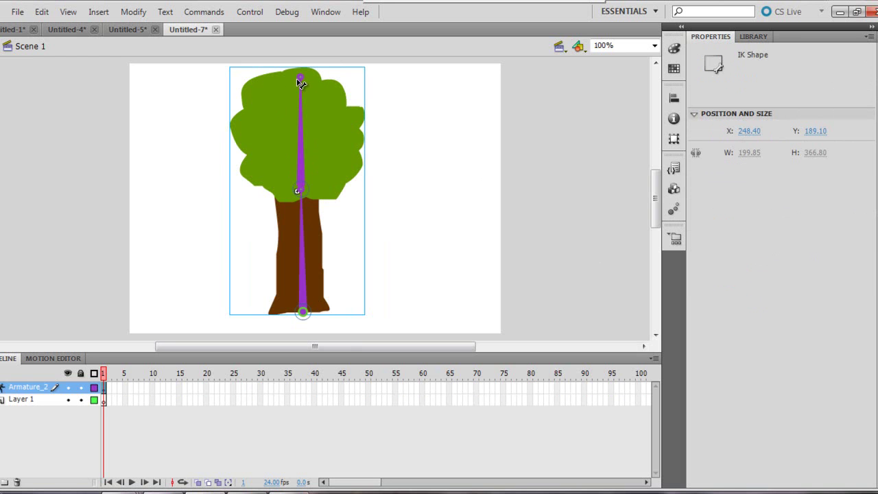
drag(303, 82, 148, 183)
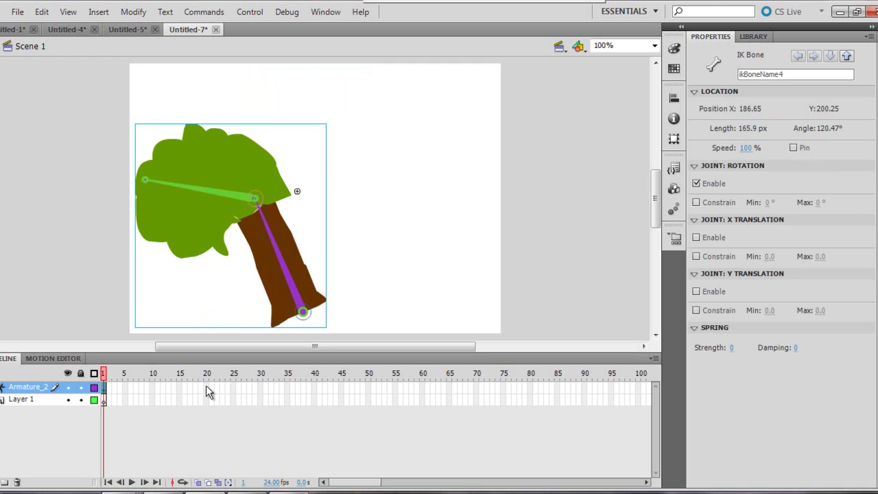
- Insert a pose at frame 20 with the tree leaning right, plus a pose at frame 100
click(204, 388)
right_click(204, 388)
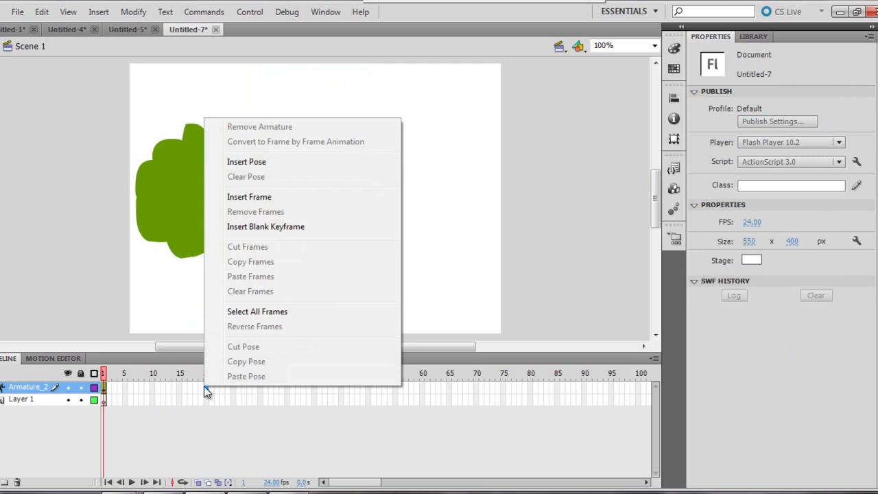
click(274, 162)
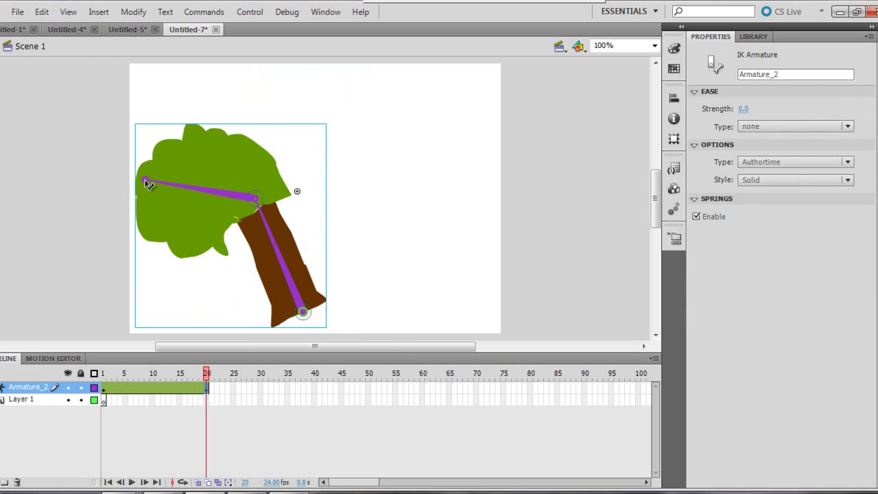
mouse_move(147, 181)
mouse_down()
mouse_move(242, 83)
mouse_move(494, 240)
mouse_up()
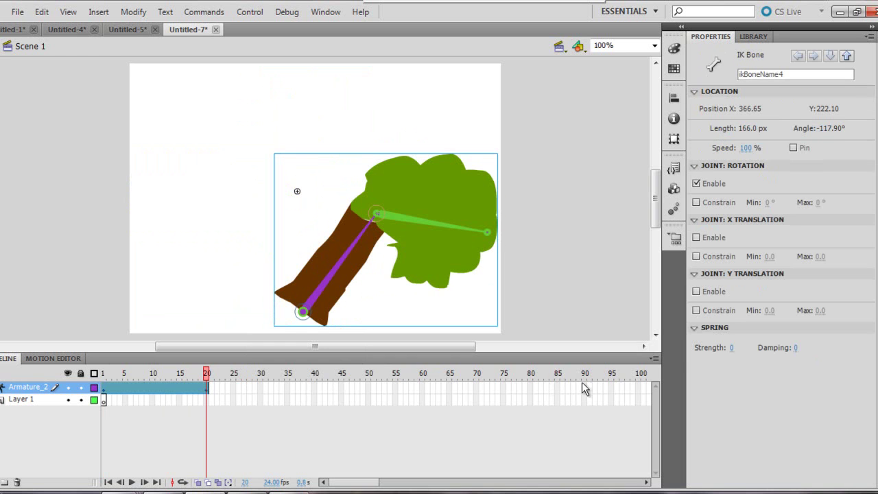
right_click(637, 388)
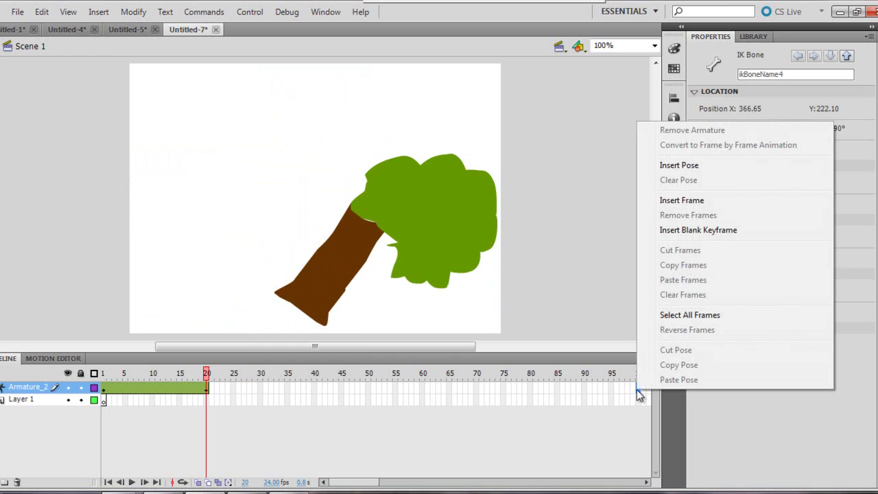
click(750, 168)
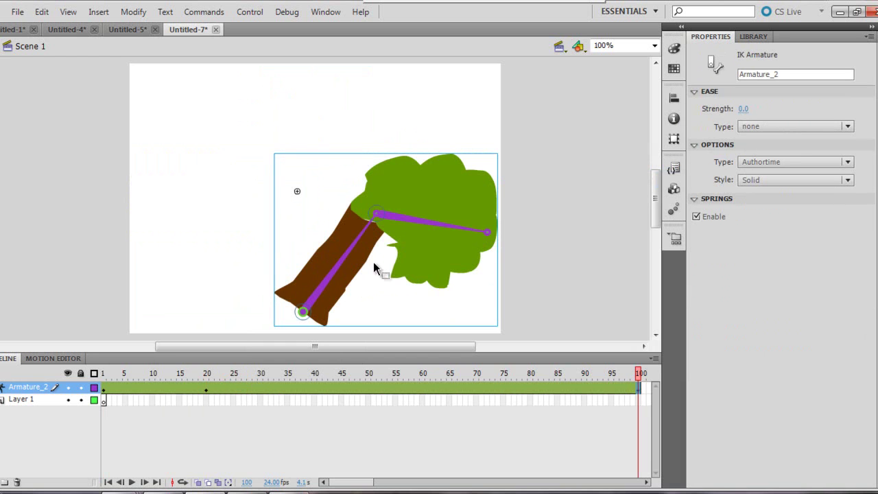
- Select the trunk bone and raise its spring strength to 18 and damping to 51
click(383, 219)
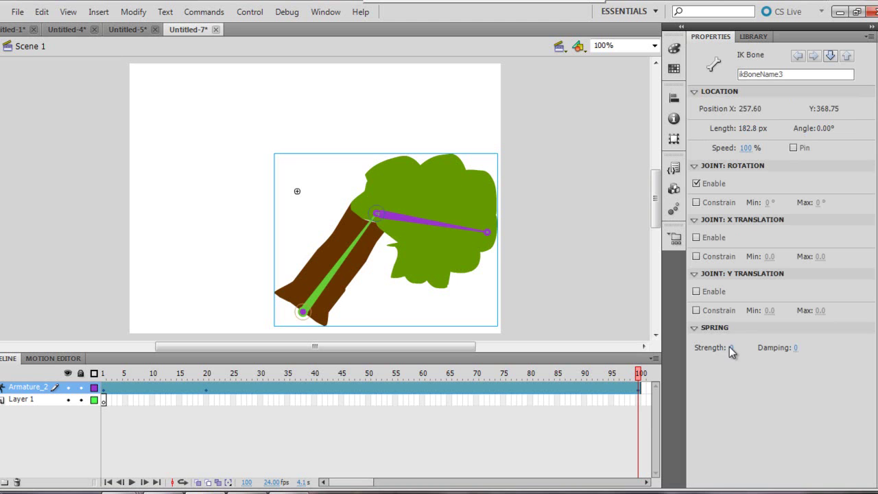
mouse_move(730, 348)
mouse_down()
mouse_move(764, 365)
mouse_move(781, 348)
mouse_up()
mouse_move(795, 348)
mouse_down()
mouse_move(830, 347)
mouse_move(803, 342)
mouse_up()
- Select the tree's bones together and enter spring strength 100 and damping 98
drag(491, 234, 493, 237)
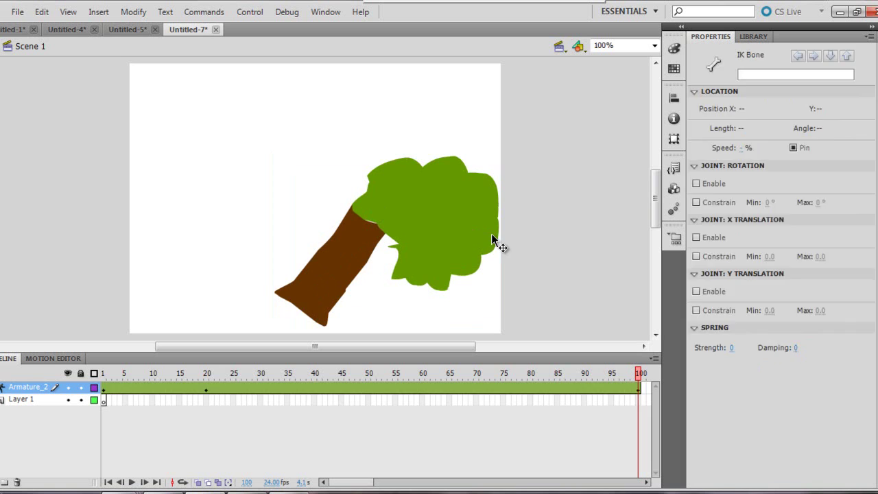
click(493, 236)
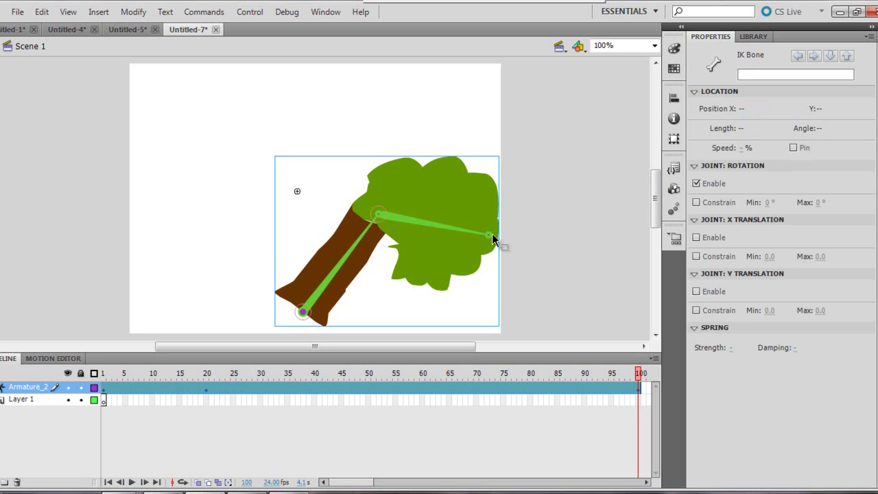
click(732, 348)
text(100)
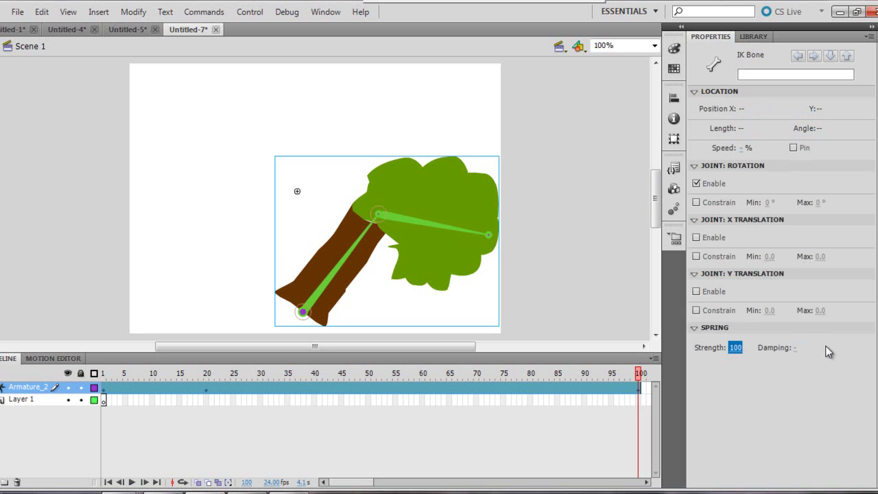
click(795, 348)
text(98)
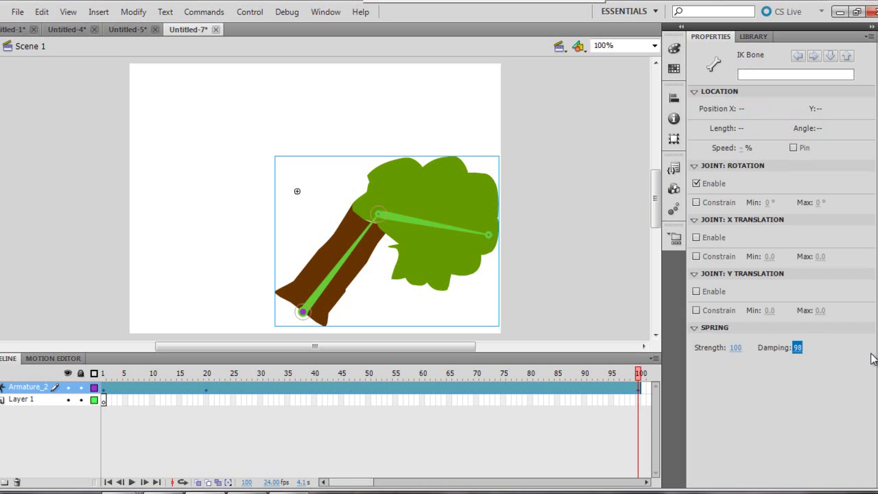
text(100)
click(540, 281)
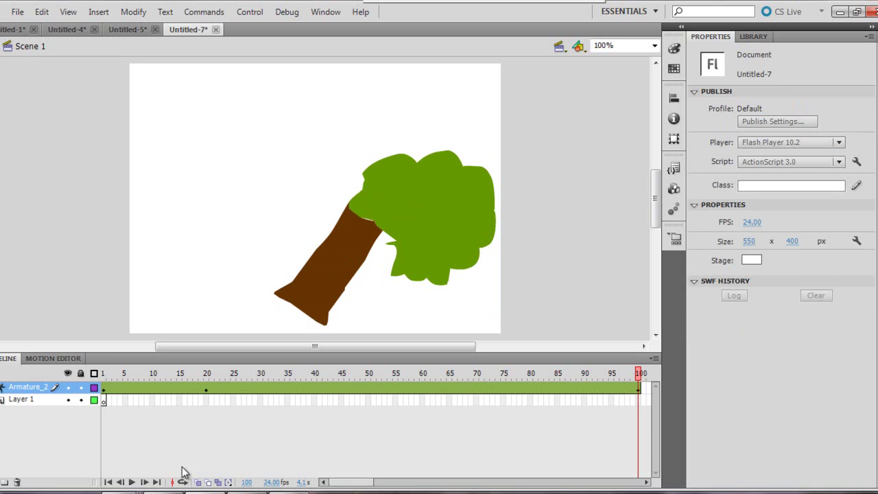
click(132, 482)
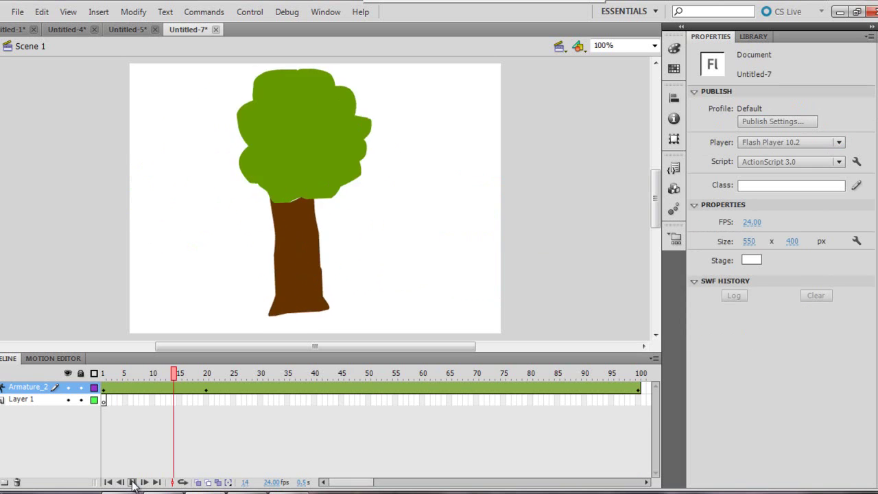